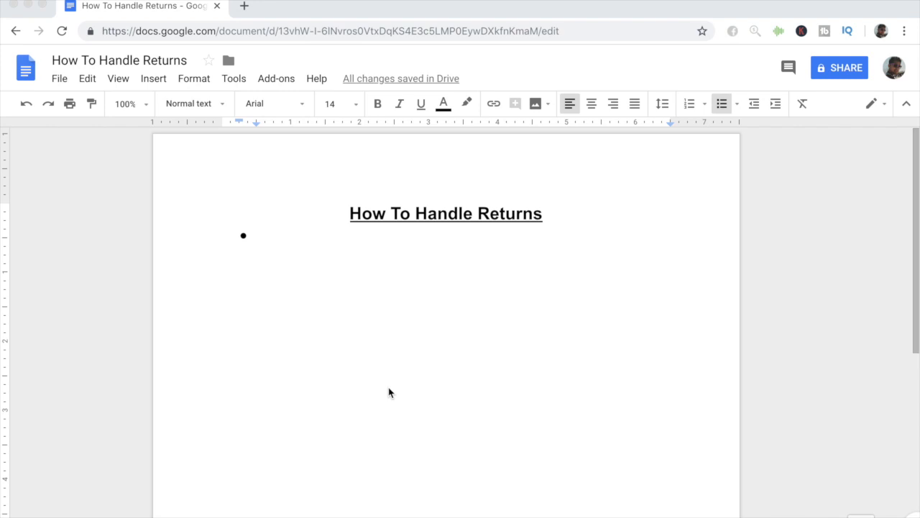
Write "Have the correct guidelines for the returns policy" in the empty first bullet below the title
{"action": "left_click", "coordinate": [510, 346]}
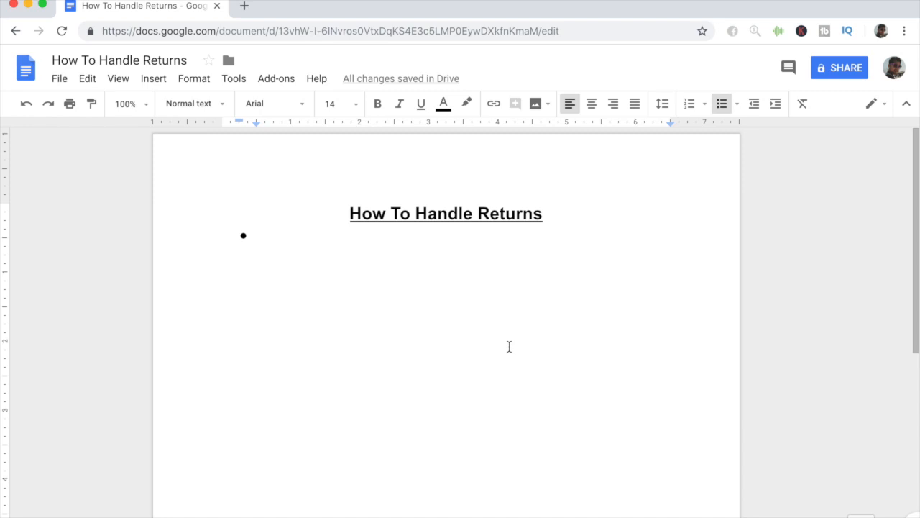
{"action": "type", "text": "Have the c"}
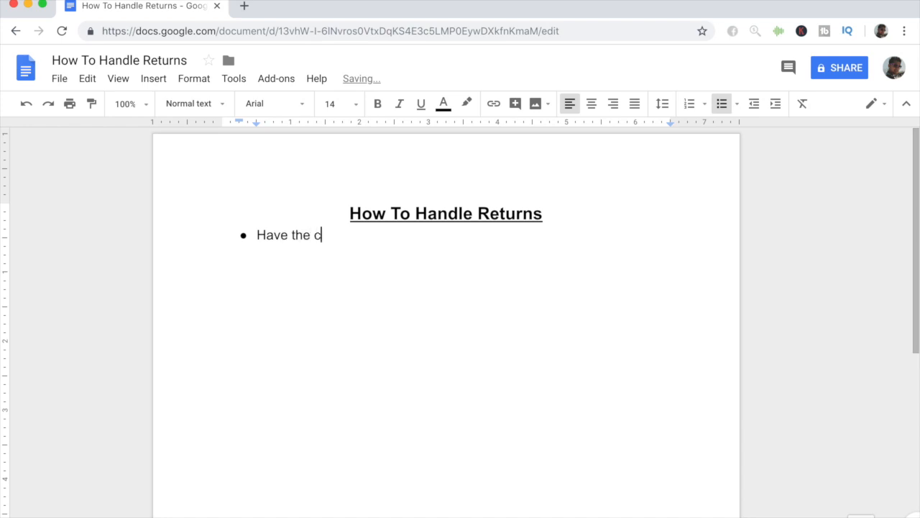
{"action": "type", "text": "orrect guidelines for t"}
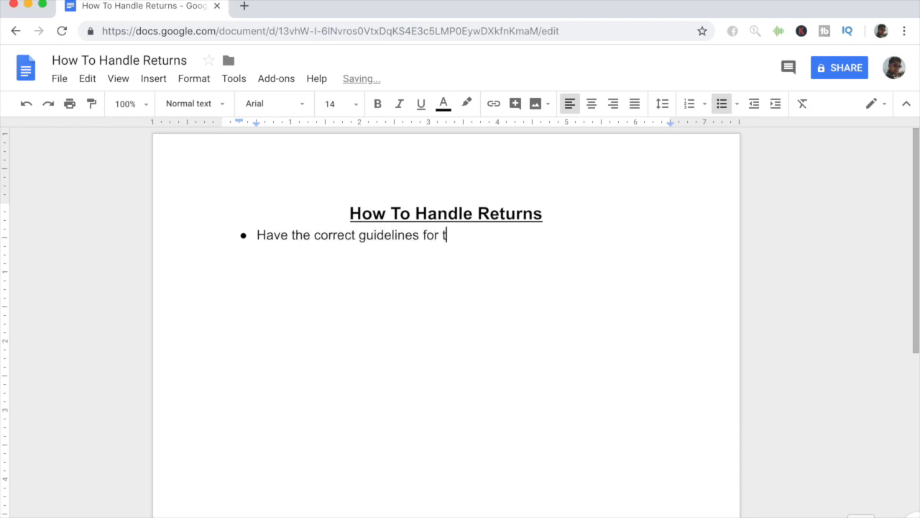
{"action": "type", "text": "he returns policy"}
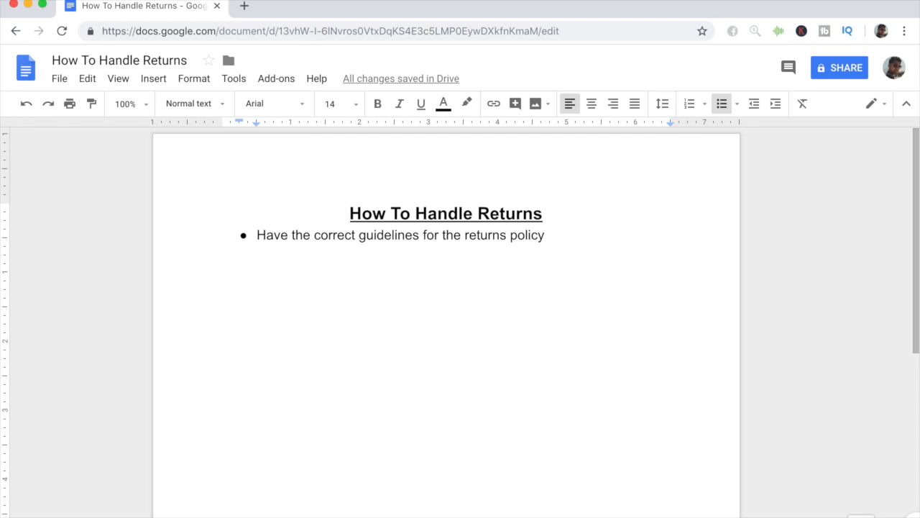
Add two nested bullets under the guidelines point: "30 business days" and "Bad quality, incorrect size, incorrect item in general"
{"action": "key", "text": "Return"}
{"action": "key", "text": "Tab"}
{"action": "type", "text": "30 business days"}
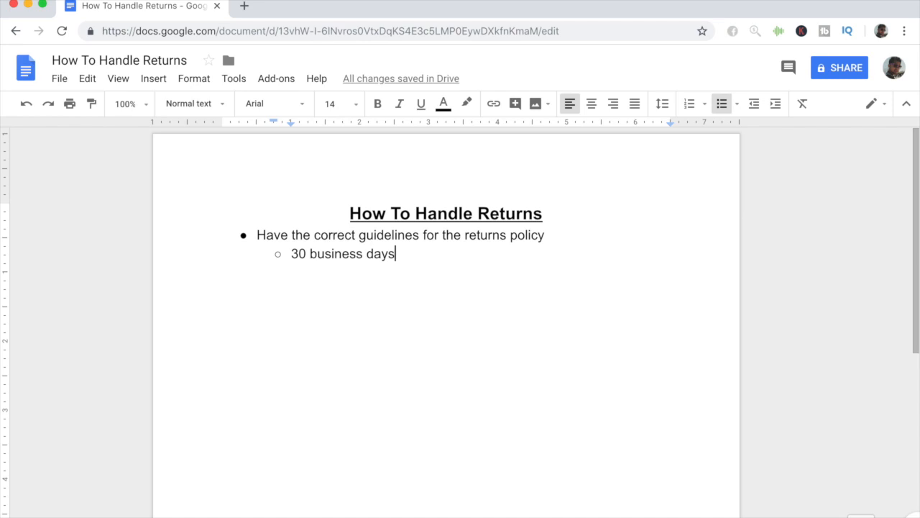
{"action": "key", "text": "Return"}
{"action": "type", "text": "Bad quality, incorrect size, incorrect intem in general"}
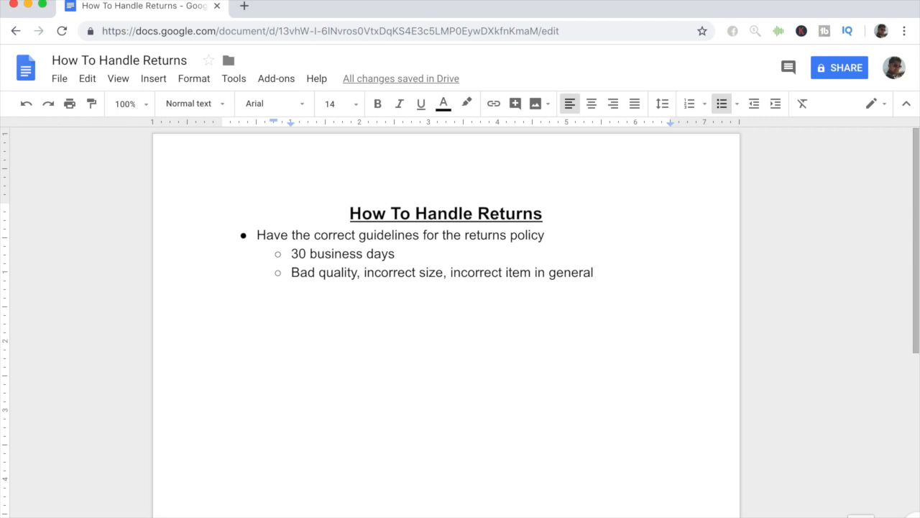
Add a top-level bullet reading "Customer has to cover the shipping cost for general problems besides the ones I mentioned above"
{"action": "key", "text": "Return"}
{"action": "key", "text": "shift+Tab"}
{"action": "type", "text": "Customer has to cover the shipping cost for general problems"}
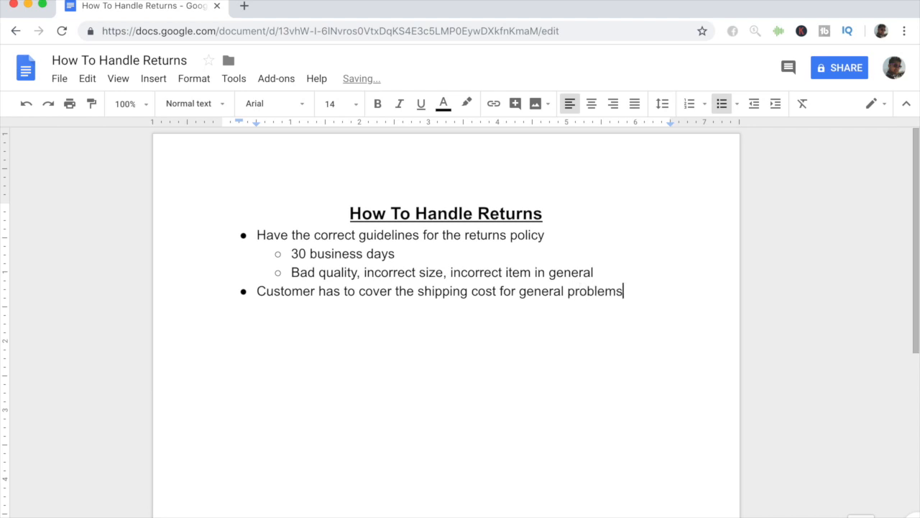
{"action": "type", "text": " besides thes ones I mentioned above"}
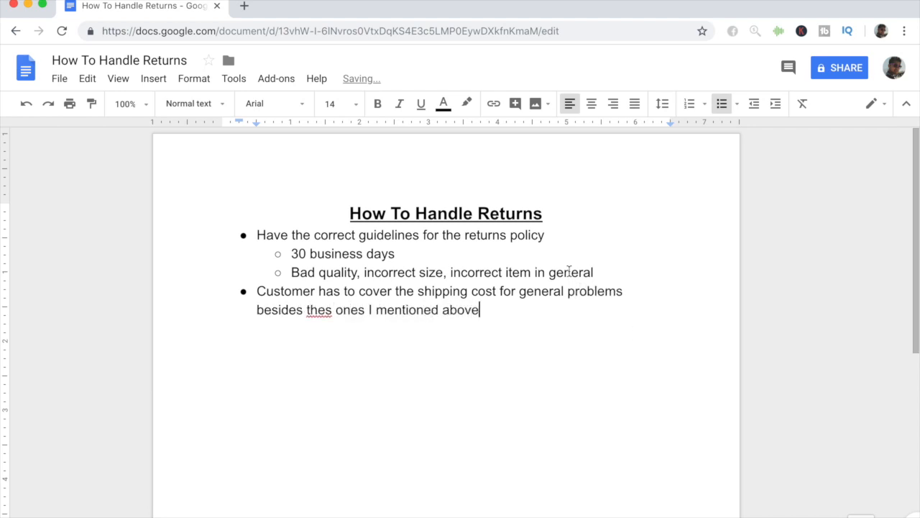
{"action": "left_click_drag", "start_coordinate": [600, 272], "coordinate": [256, 265]}
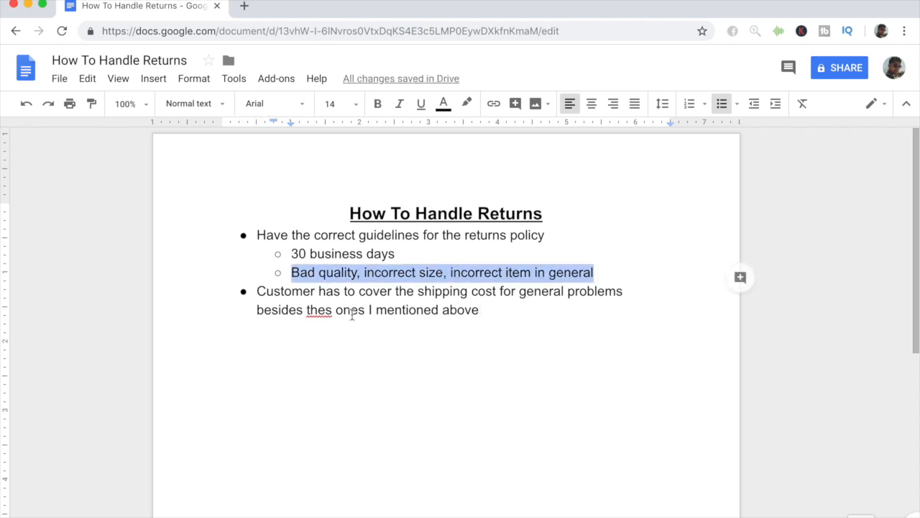
{"action": "double_click", "coordinate": [319, 310]}
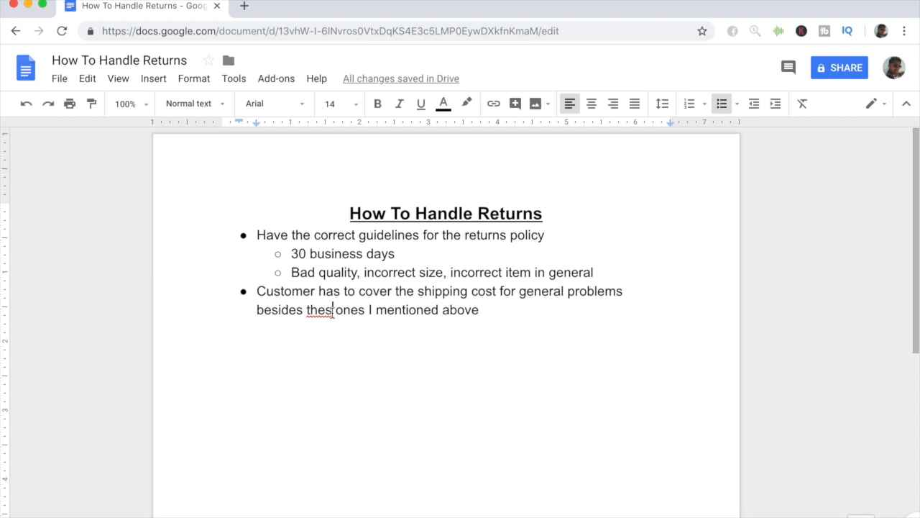
{"action": "type", "text": "the"}
{"action": "left_click", "coordinate": [368, 326]}
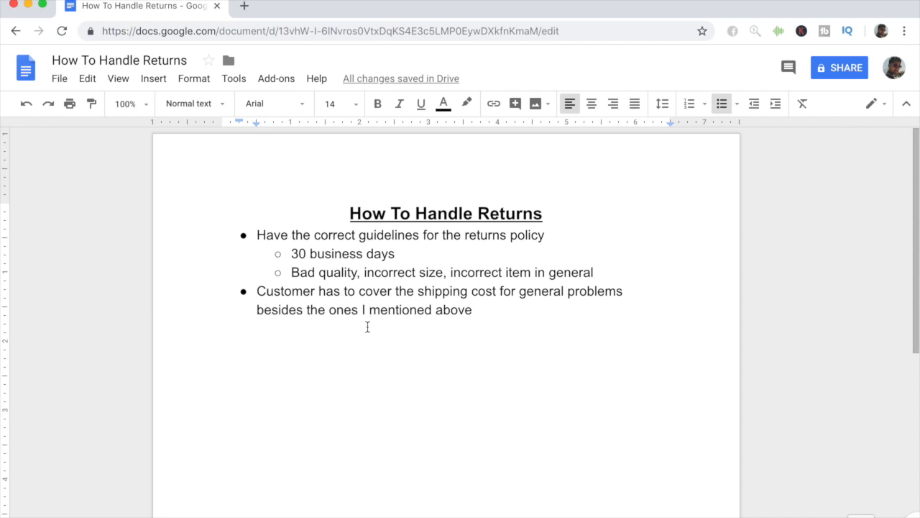
Add a nested bullet under the shipping cost point reading "Have them ship the item to your home address"
{"action": "left_click", "coordinate": [473, 317]}
{"action": "key", "text": "Return"}
{"action": "key", "text": "Tab"}
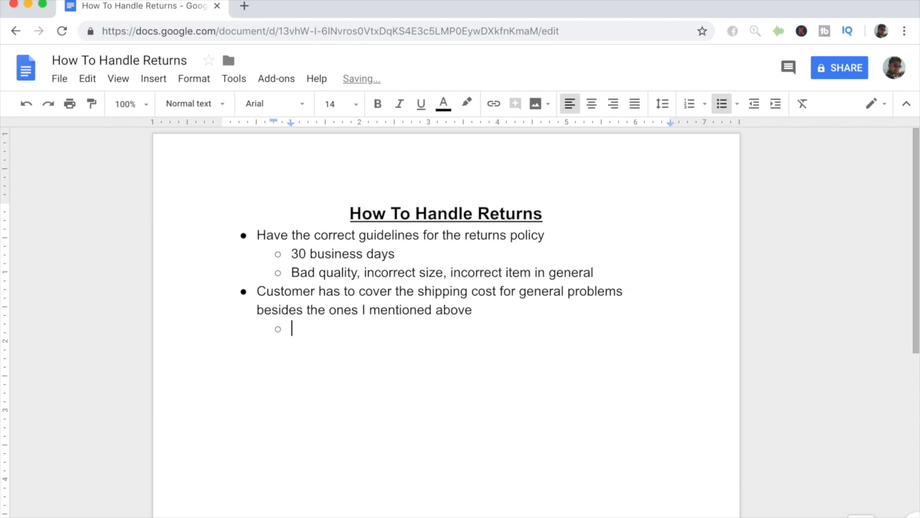
{"action": "type", "text": "Have them shi"}
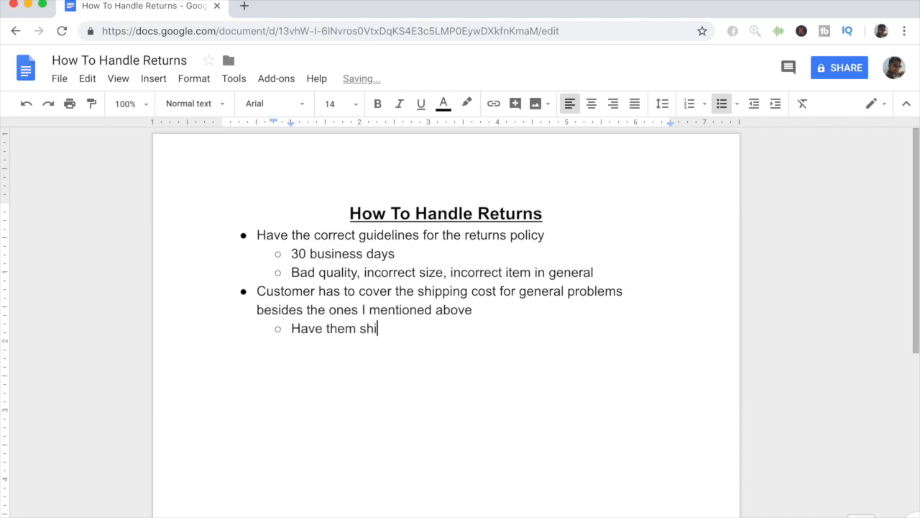
{"action": "type", "text": "p the item to your h"}
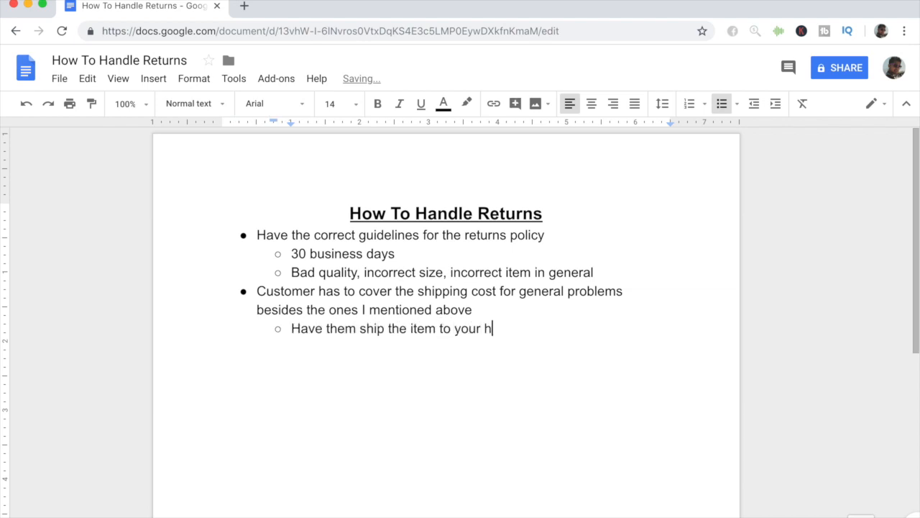
{"action": "type", "text": "ome address"}
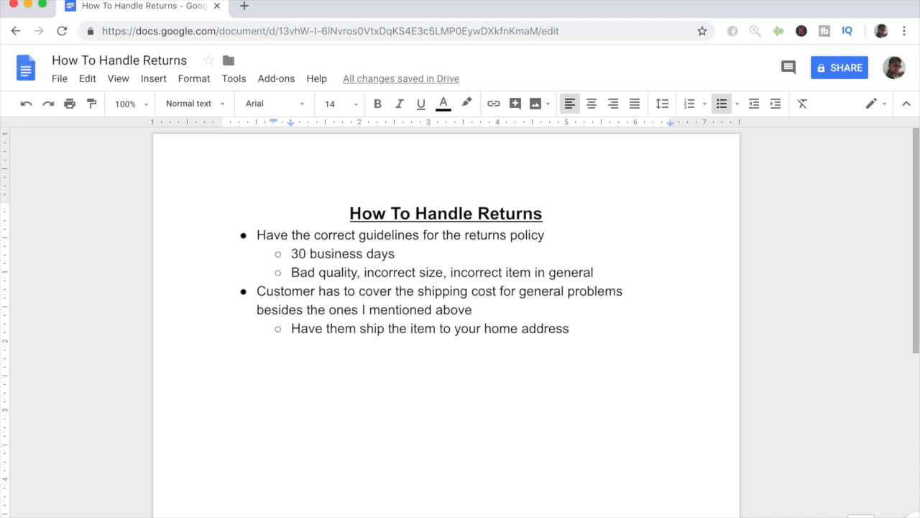
Add another bullet at the same nested level reading "Have the customer ship directly to your supplier's warehouse"
{"action": "key", "text": "Return"}
{"action": "type", "text": "Have the customer shiop"}
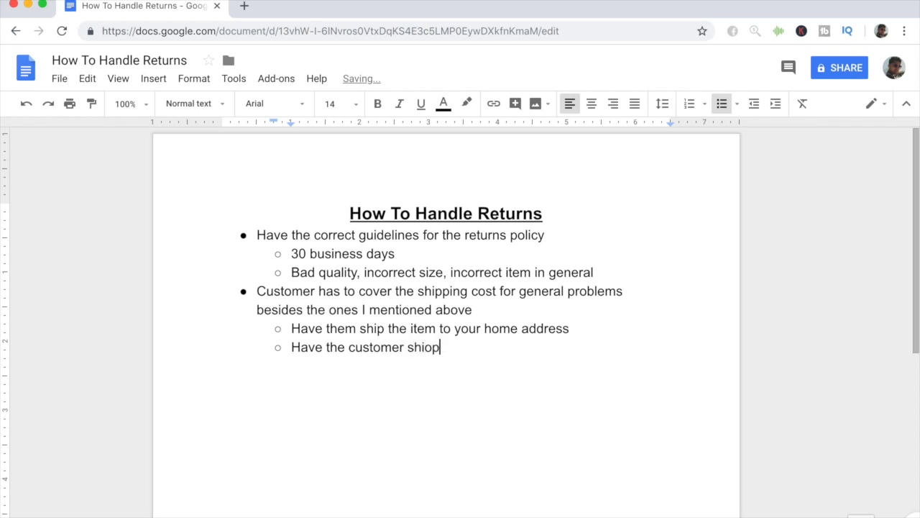
{"action": "key", "text": "BackSpace"}
{"action": "key", "text": "BackSpace"}
{"action": "type", "text": "p d"}
{"action": "type", "text": "irectly to you"}
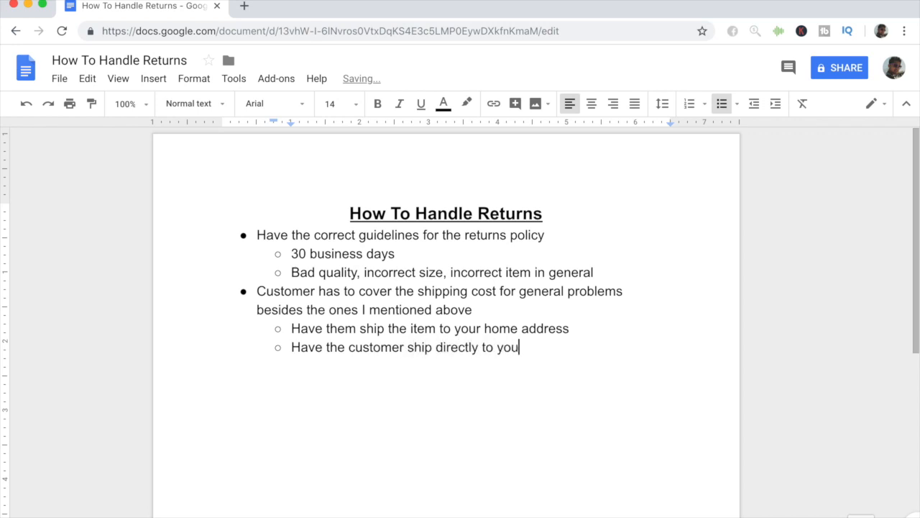
{"action": "type", "text": "r supplier's warehouse"}
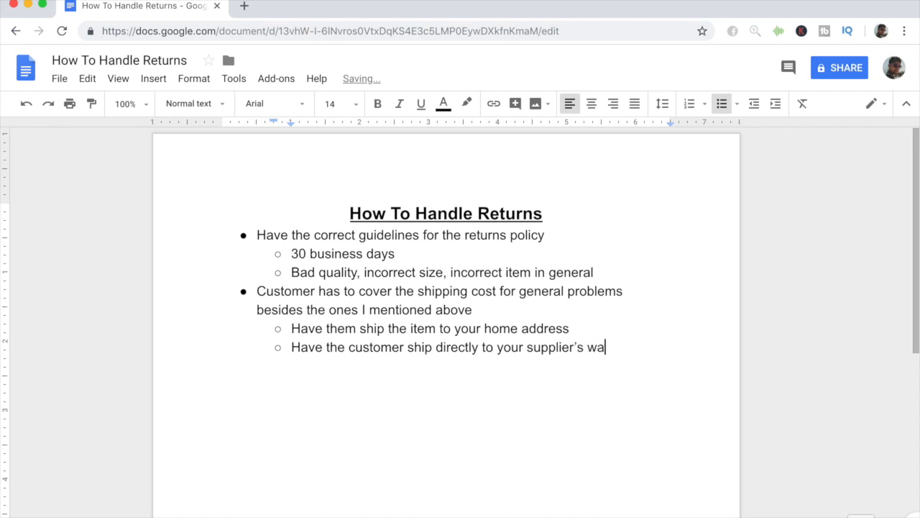
Add a third-level bullet under the supplier's warehouse point reading "Higher chance of having the return cancelled"
{"action": "key", "text": "Return"}
{"action": "key", "text": "Tab"}
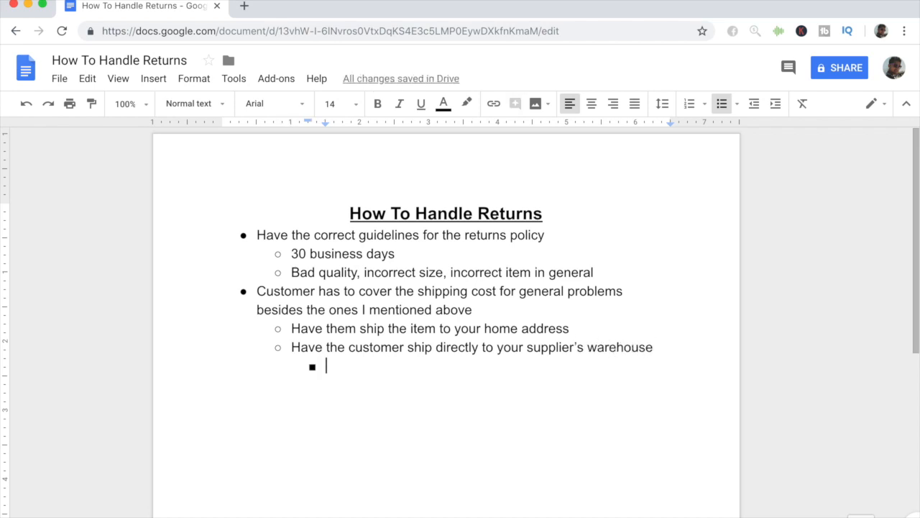
{"action": "type", "text": "Higher chang"}
{"action": "key", "text": "BackSpace"}
{"action": "type", "text": "c"}
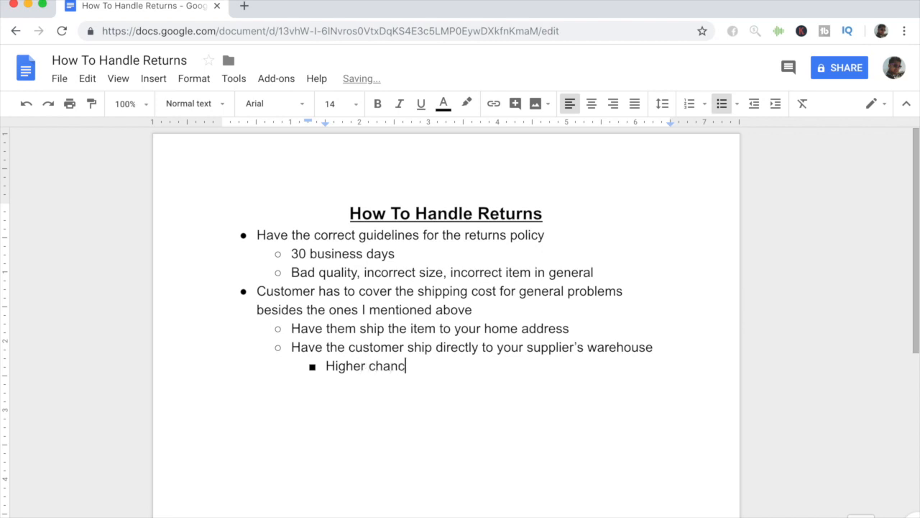
{"action": "type", "text": "e of having the re"}
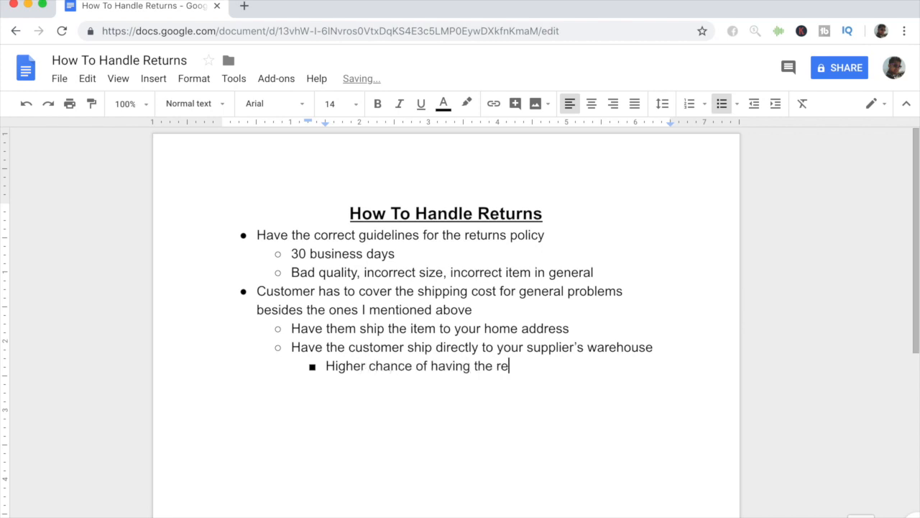
{"action": "type", "text": "turn cancelled"}
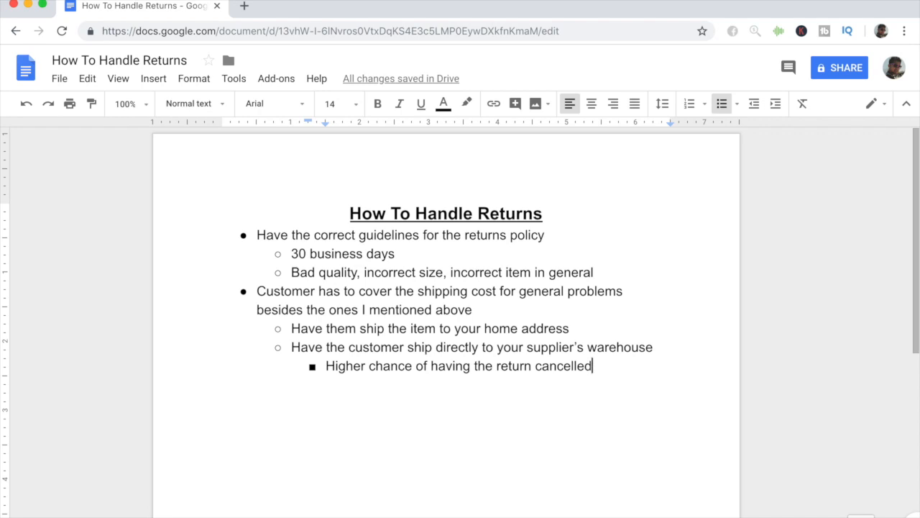
Add a second-level bullet under the shipping cost point reading "Refund the customer only after the item is returned"
{"action": "key", "text": "Return"}
{"action": "key", "text": "shift+Tab"}
{"action": "type", "text": "Refun"}
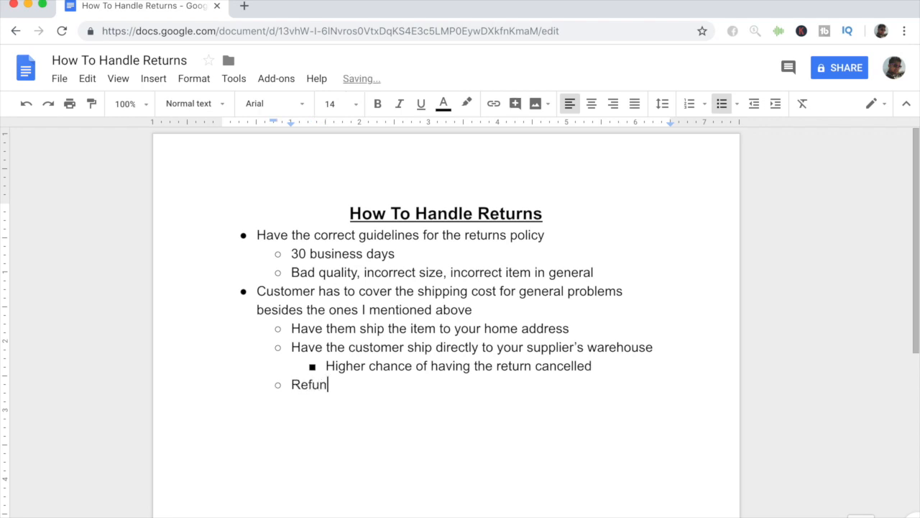
{"action": "type", "text": "d the customer only "}
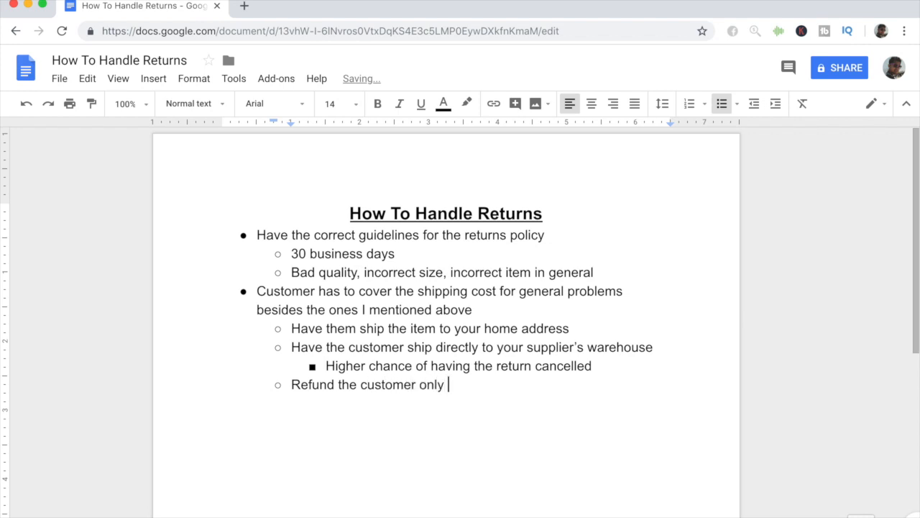
{"action": "type", "text": "after the item is returned"}
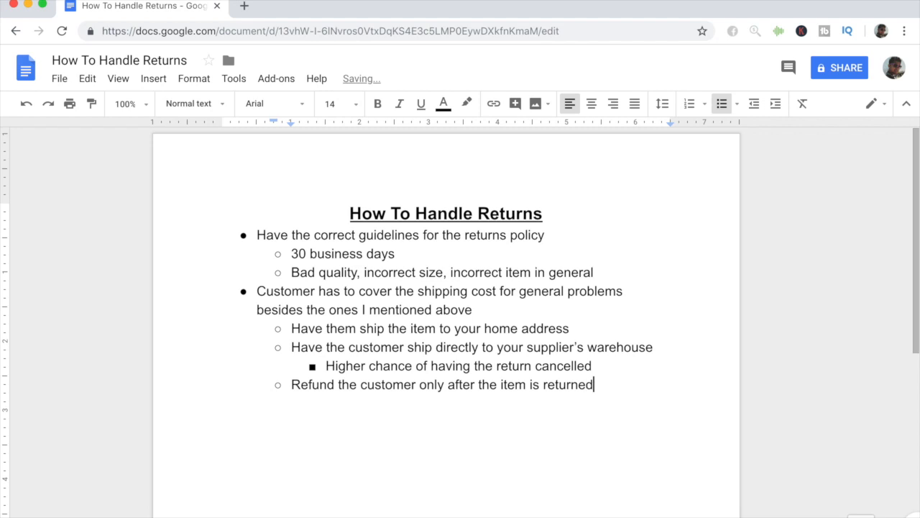